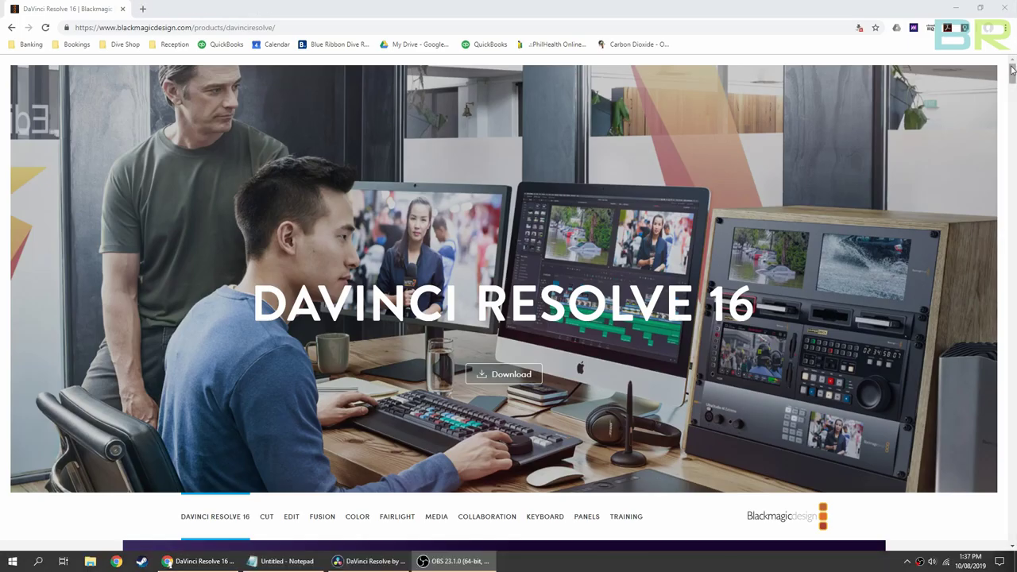
- Scroll down the Blackmagic page to the DaVinci Resolve download section listing versions 16 and 15
left_click_drag(1011, 71, 1003, 526)
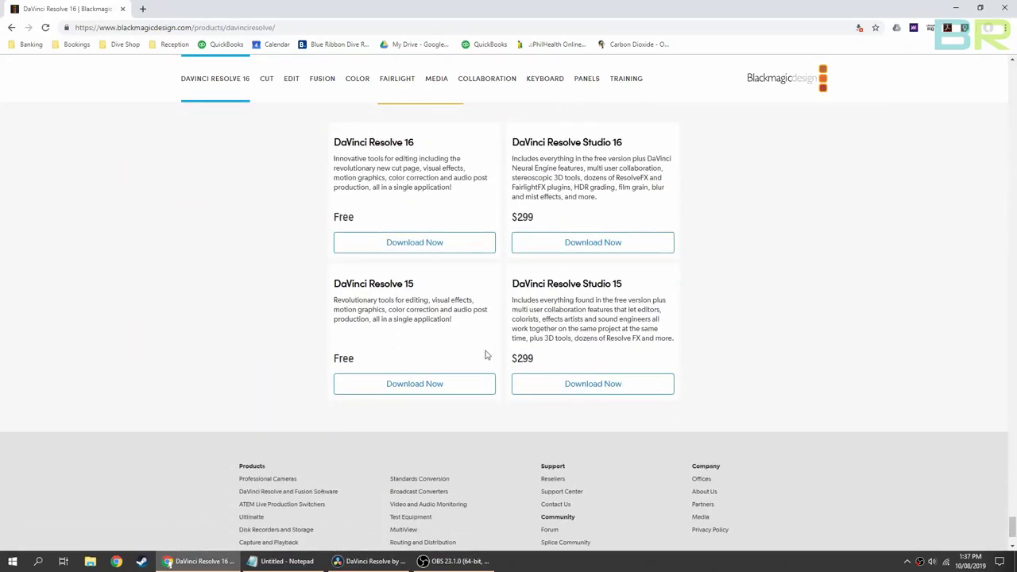
- Register with autofilled details for free Resolve 16 for Windows and download the DaVinci_Resolve zip
left_click(424, 250)
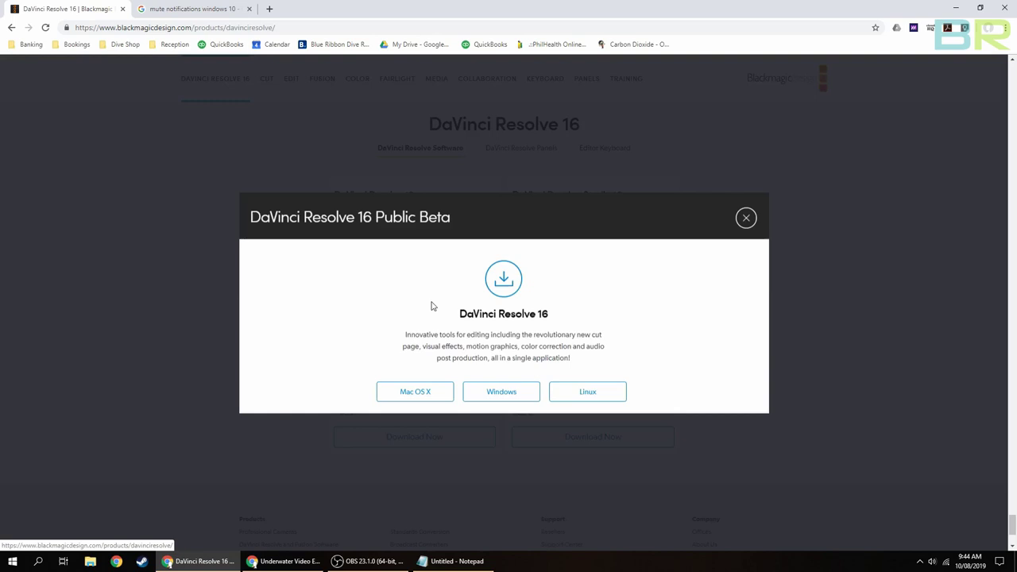
left_click(509, 391)
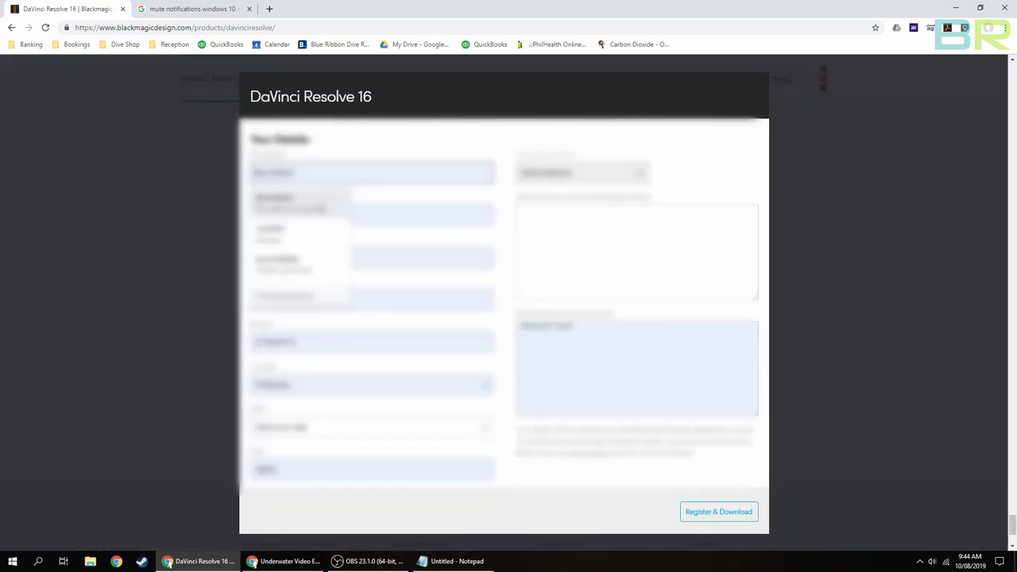
left_click(320, 208)
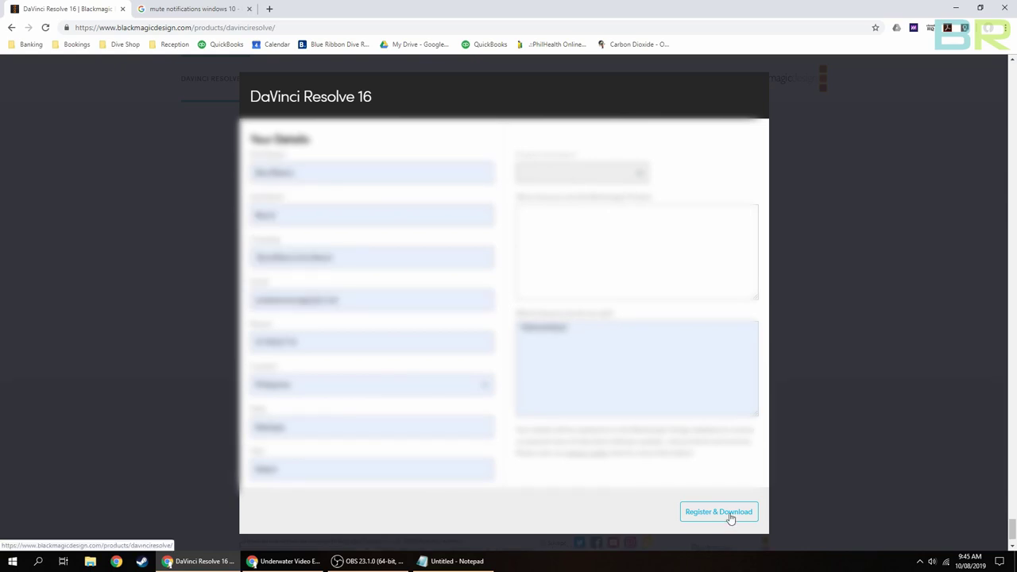
left_click(728, 514)
left_click(521, 330)
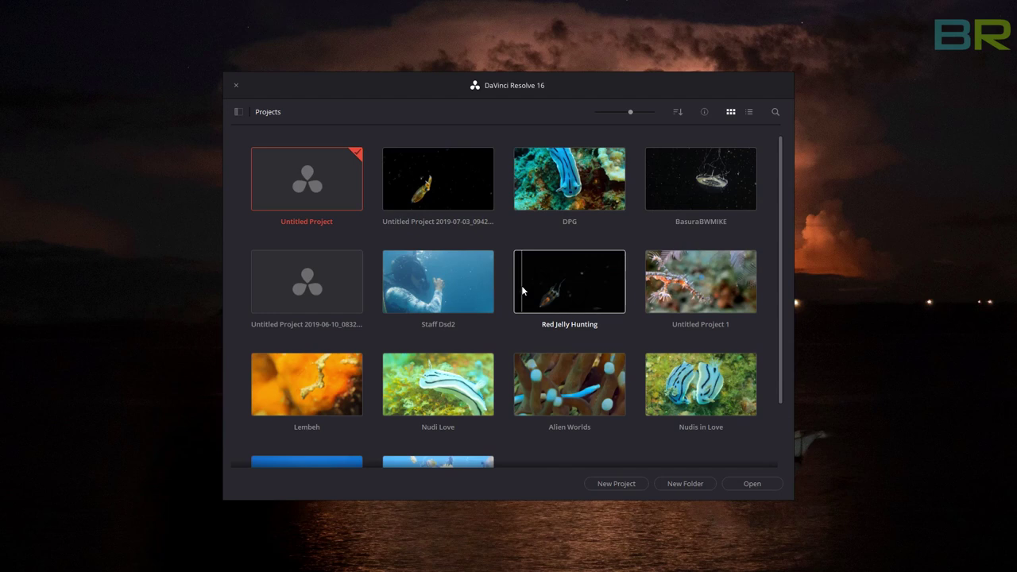
- Create the project 'UW Davinci Editing Tutorial' and switch to the Media page
left_click(626, 484)
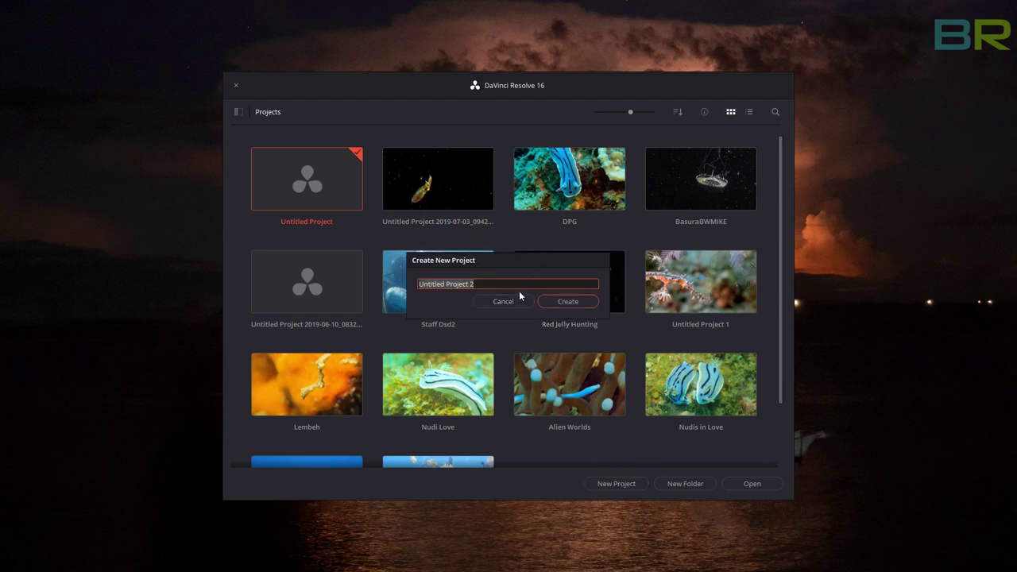
type("UW Davinci Editing Tutorial")
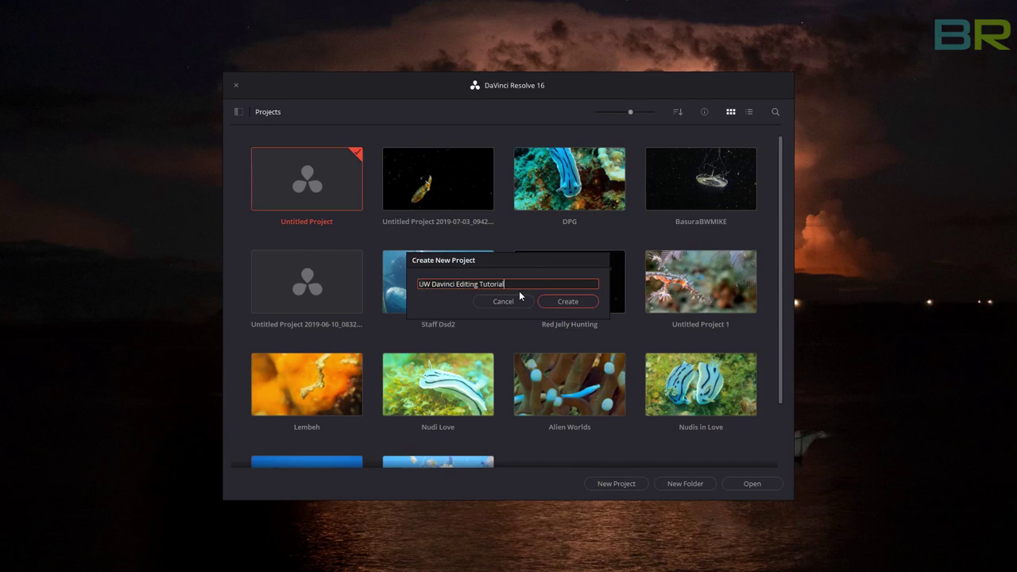
left_click(562, 306)
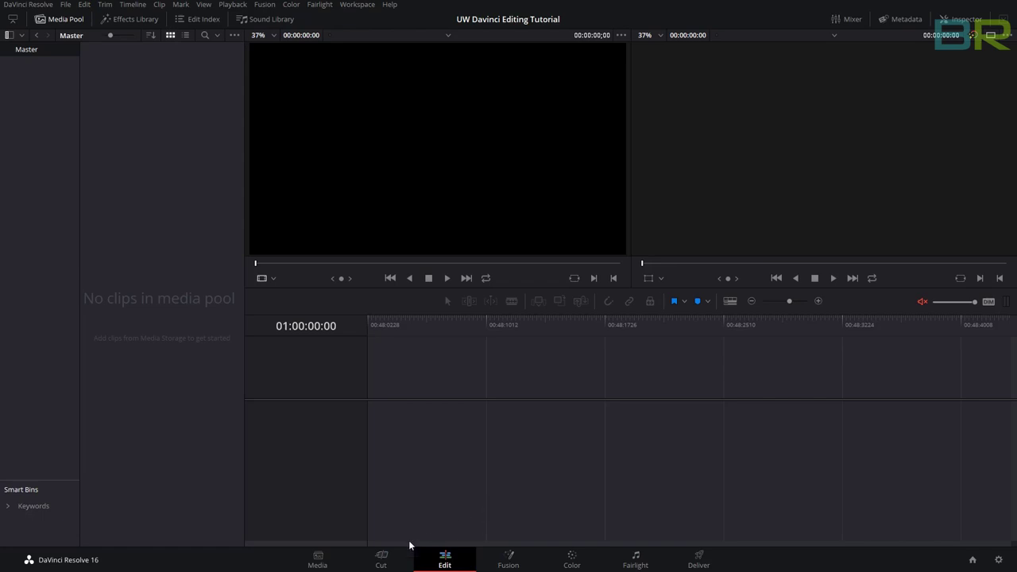
left_click(318, 559)
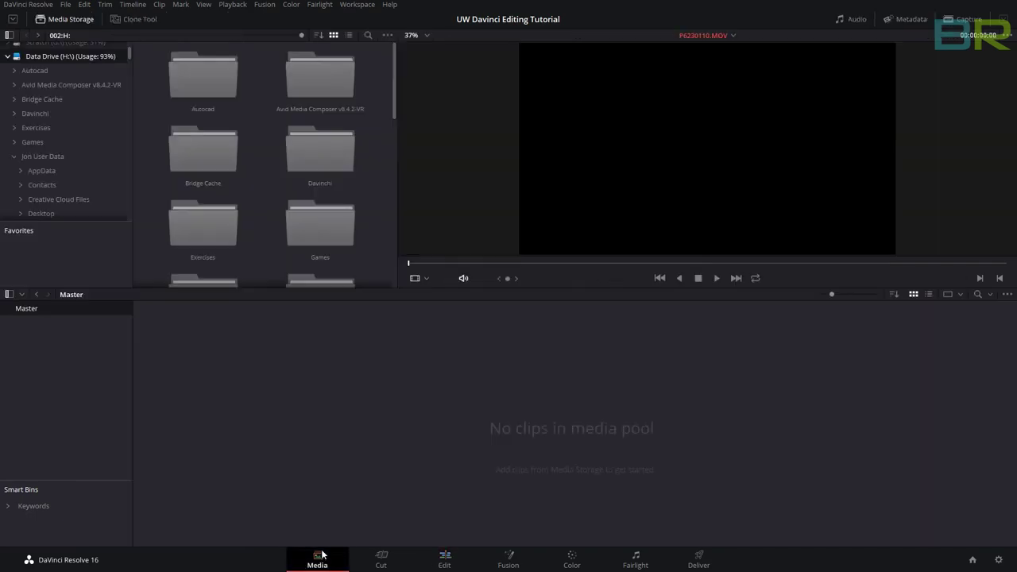
- Collapse the Data Drive tree and show Media Storage contents as a list
scroll(112, 151, "up", 3)
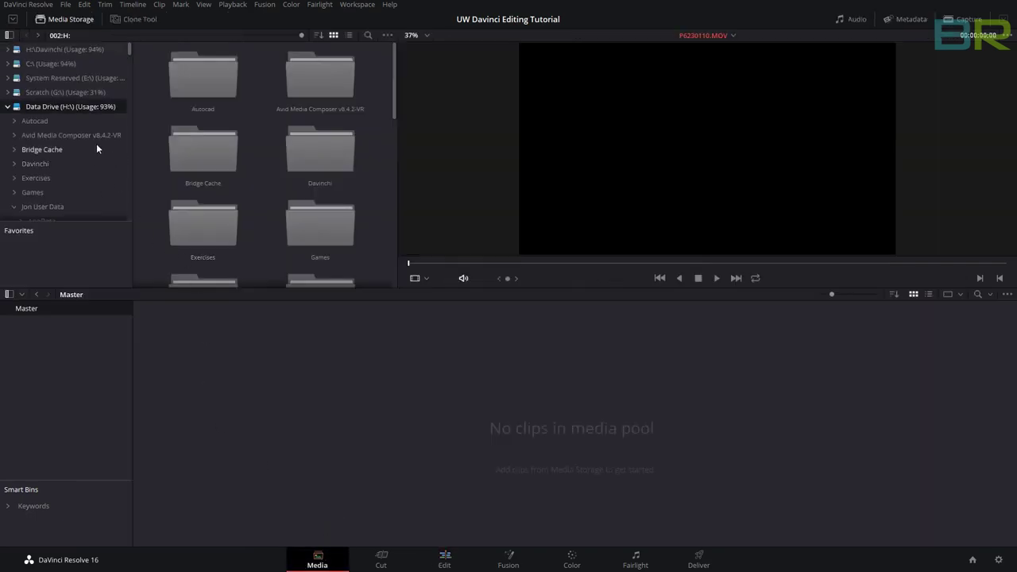
left_click(8, 107)
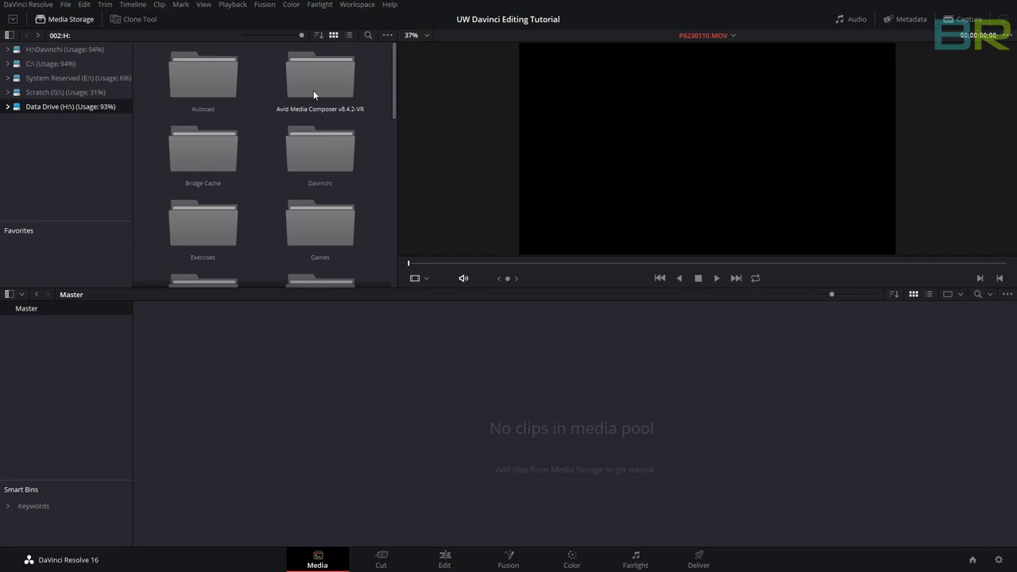
left_click(351, 34)
scroll(287, 213, "down", 1)
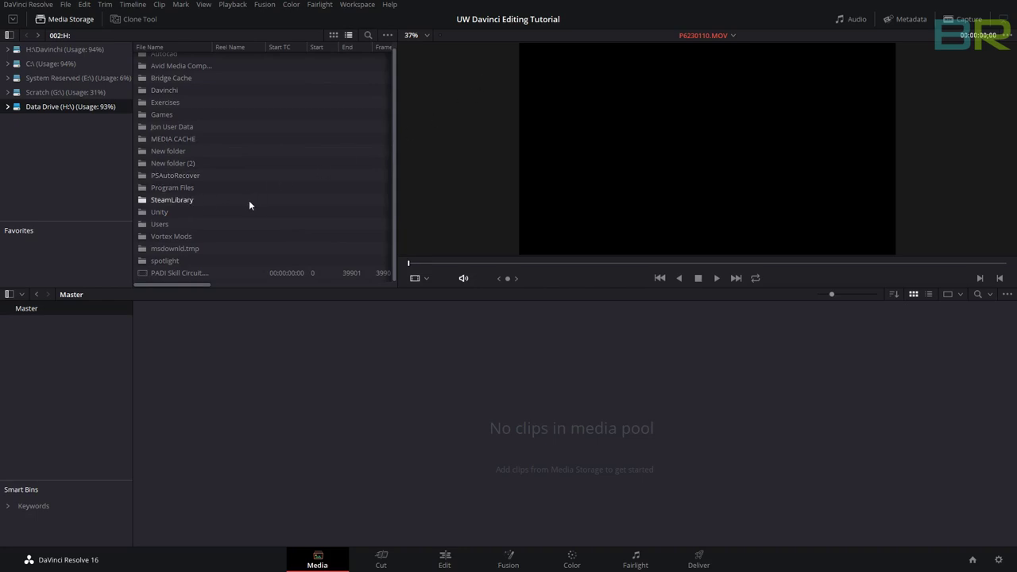
- Open the user folder, then Pictures, then the 20190623 folder of MOV clips
double_click(183, 126)
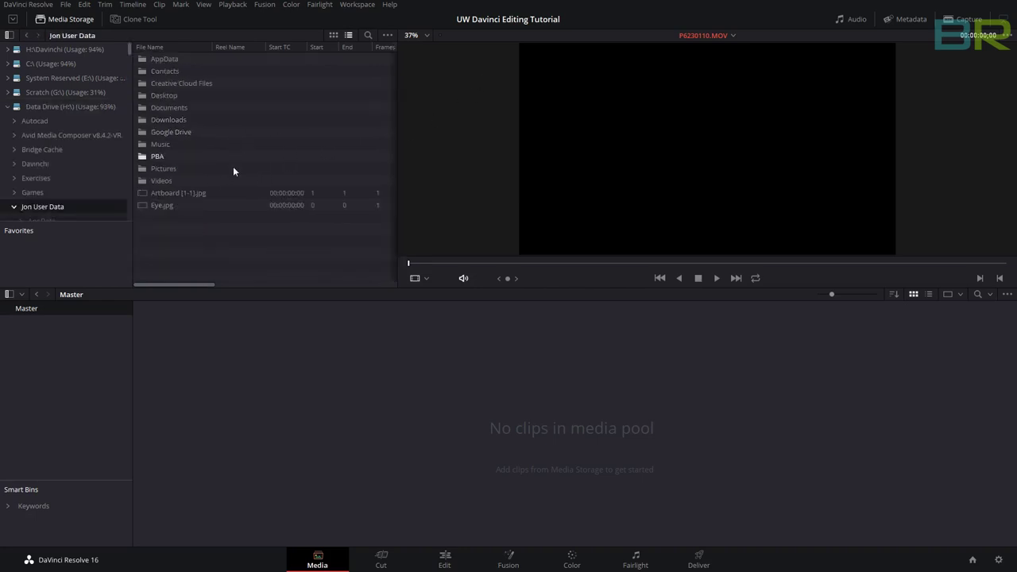
double_click(176, 166)
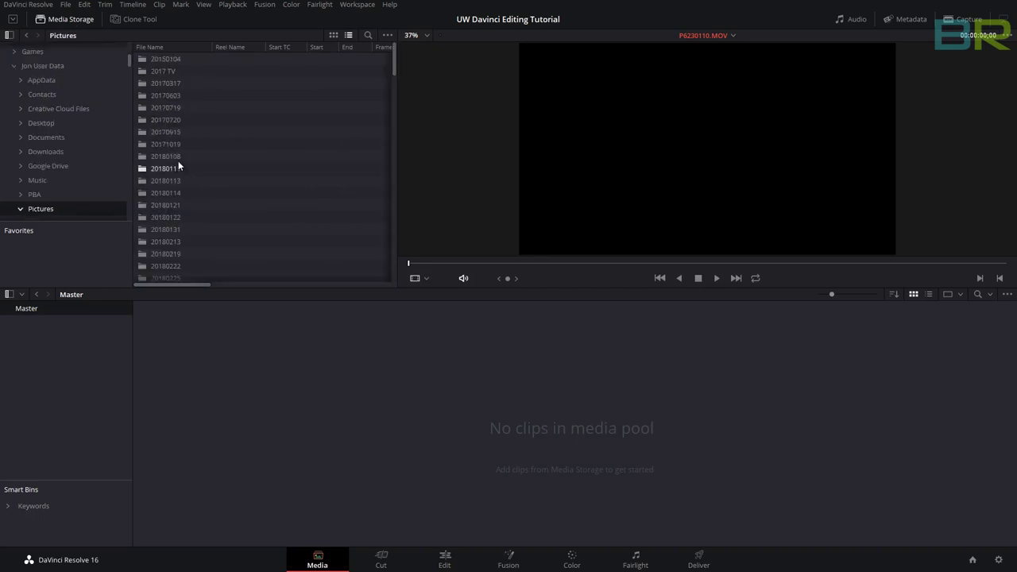
scroll(266, 123, "down", 3)
scroll(267, 129, "down", 10)
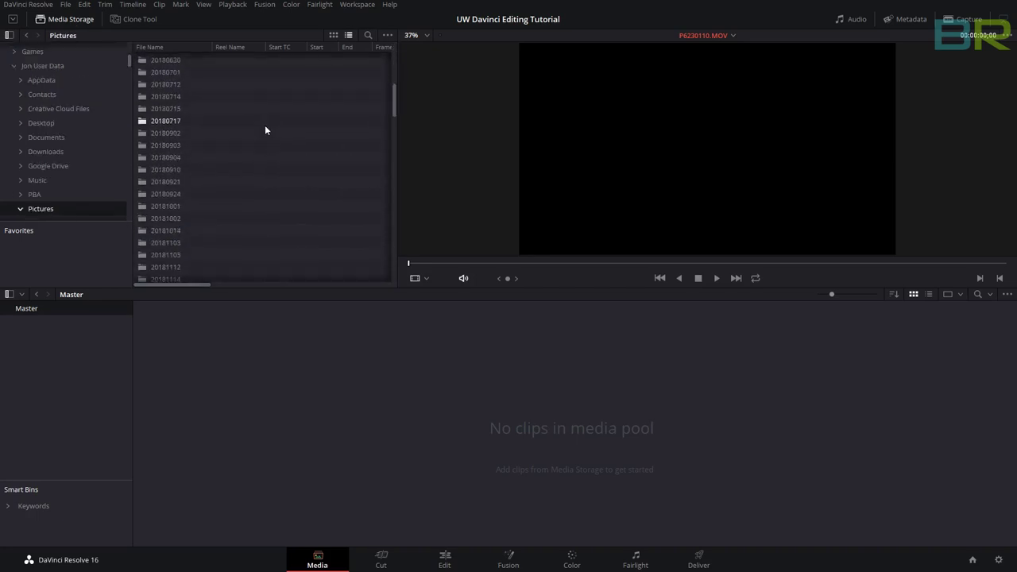
scroll(259, 133, "down", 6)
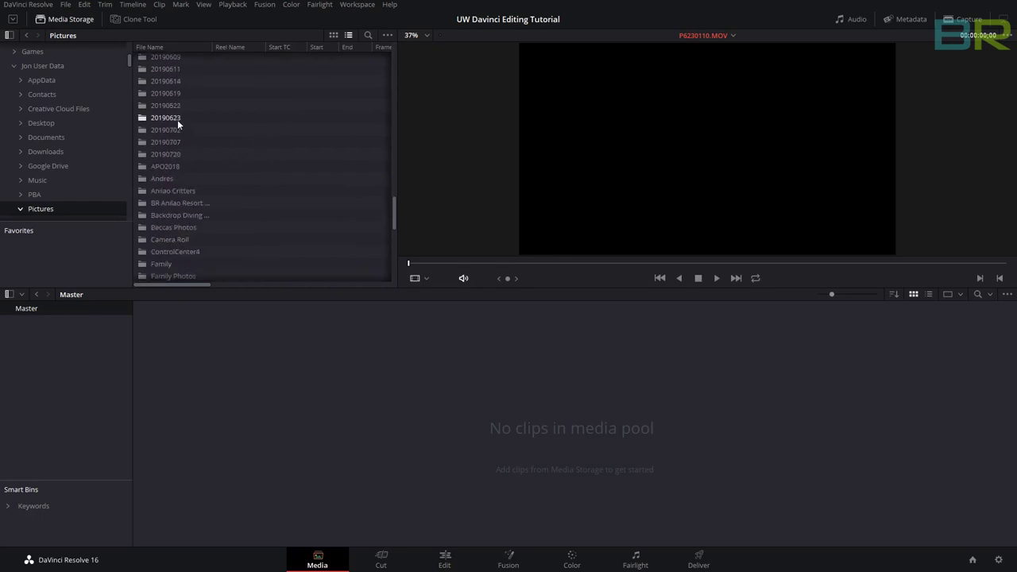
double_click(177, 119)
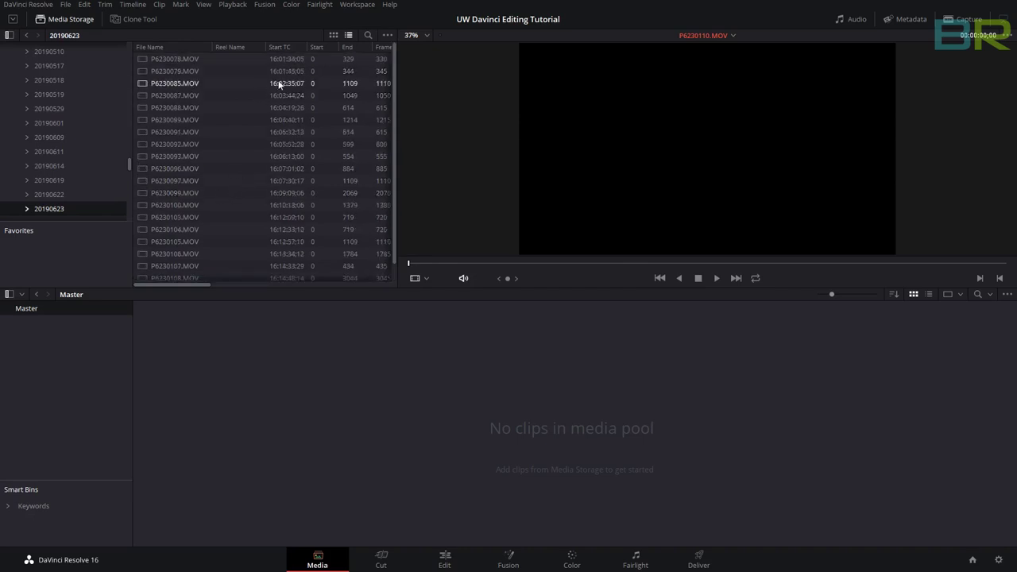
- Switch Media Storage to thumbnail view and scroll through the 20190623 clips
left_click(334, 35)
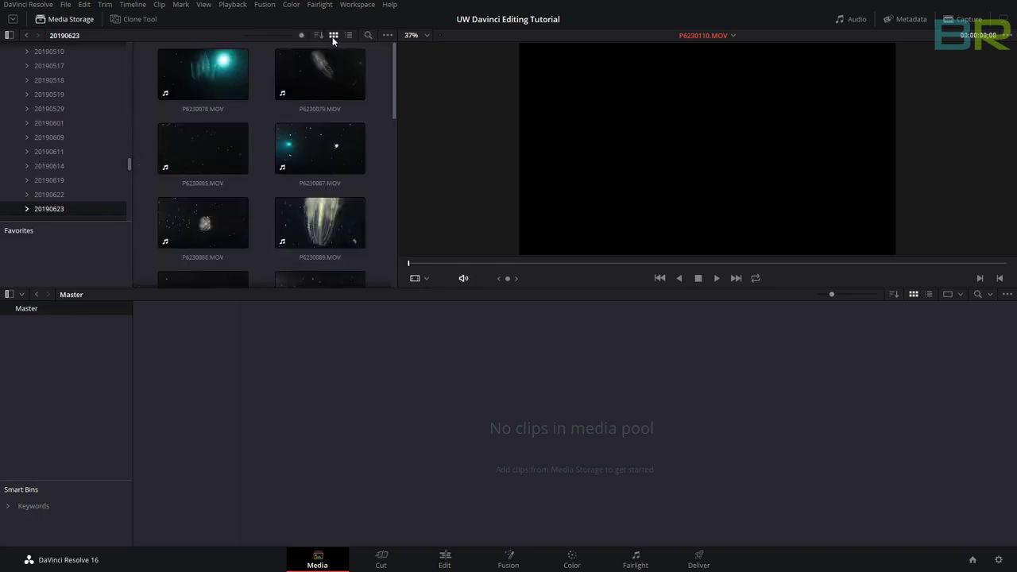
mouse_move(394, 59)
left_mouse_down()
mouse_move(387, 177)
mouse_move(394, 48)
left_mouse_up()
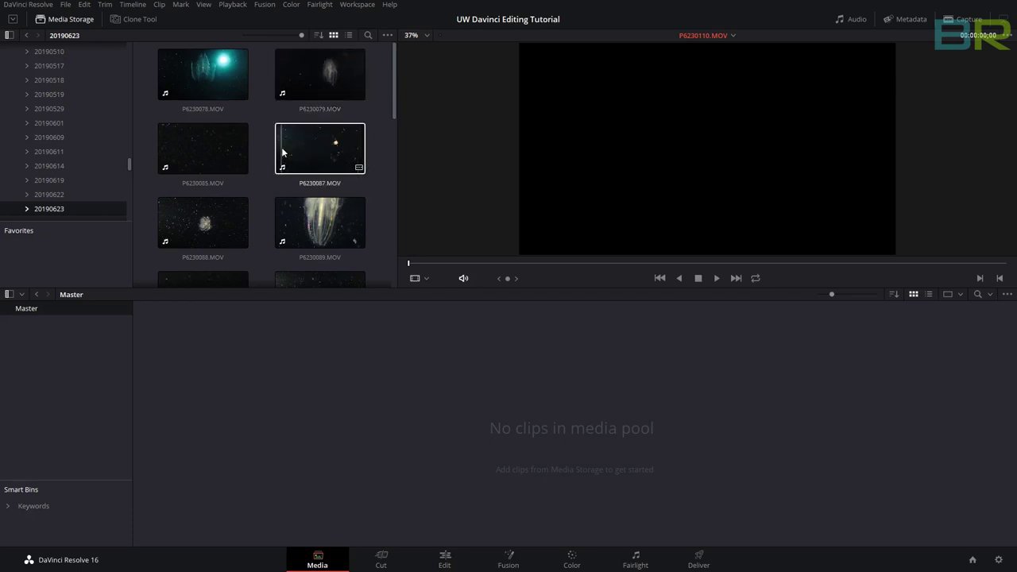
left_click_drag(394, 54, 404, 35)
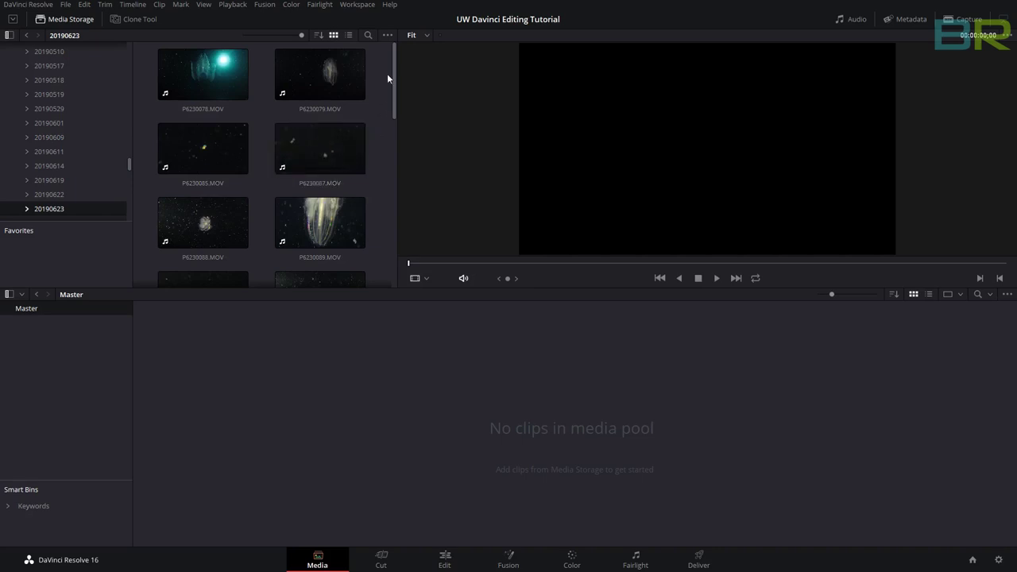
- Preview P6230087.MOV in the viewer, then permanently delete it from storage
left_click(304, 133)
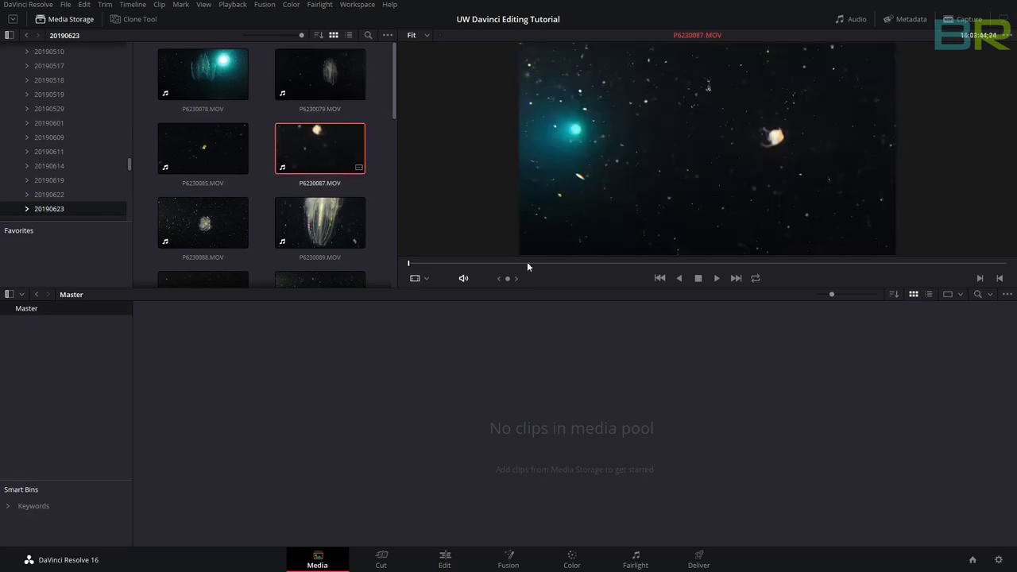
left_click_drag(440, 263, 853, 267)
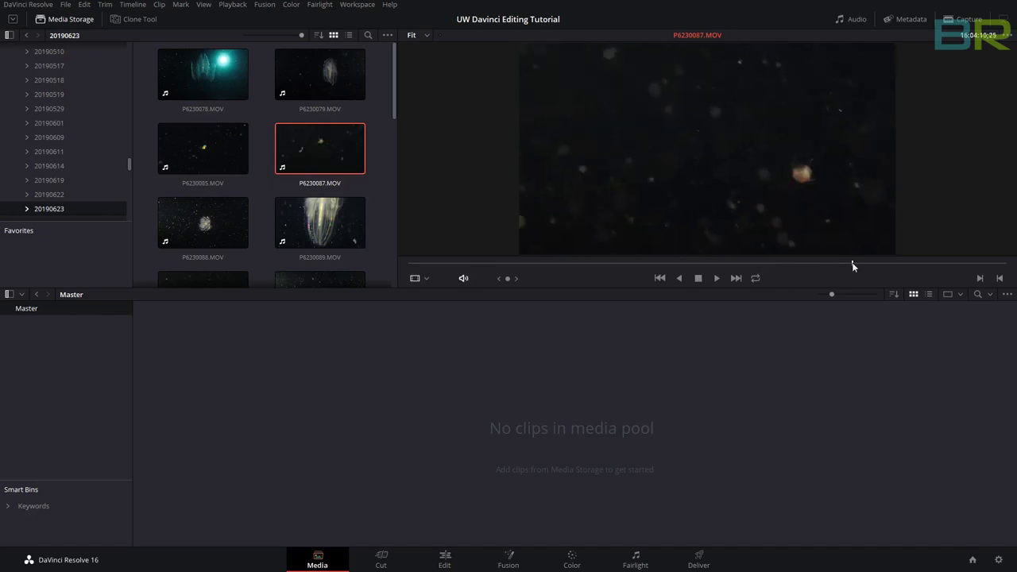
right_click(315, 136)
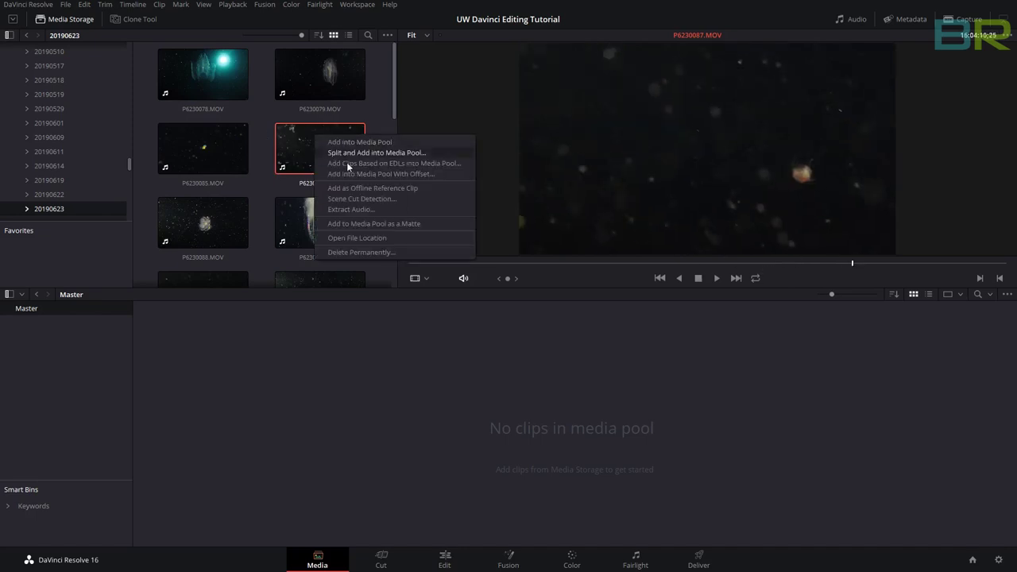
left_click(370, 253)
left_click(613, 322)
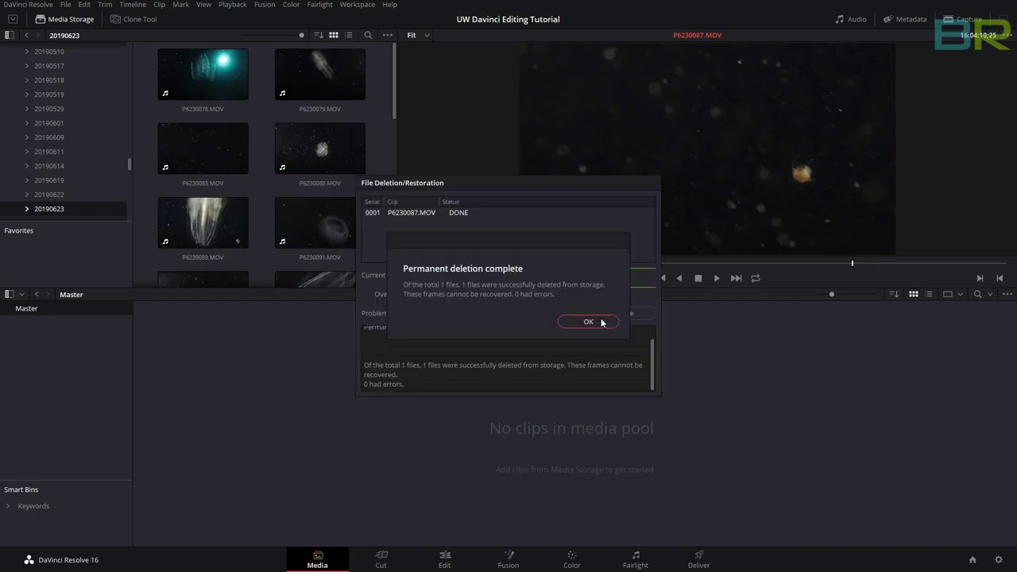
left_click(588, 322)
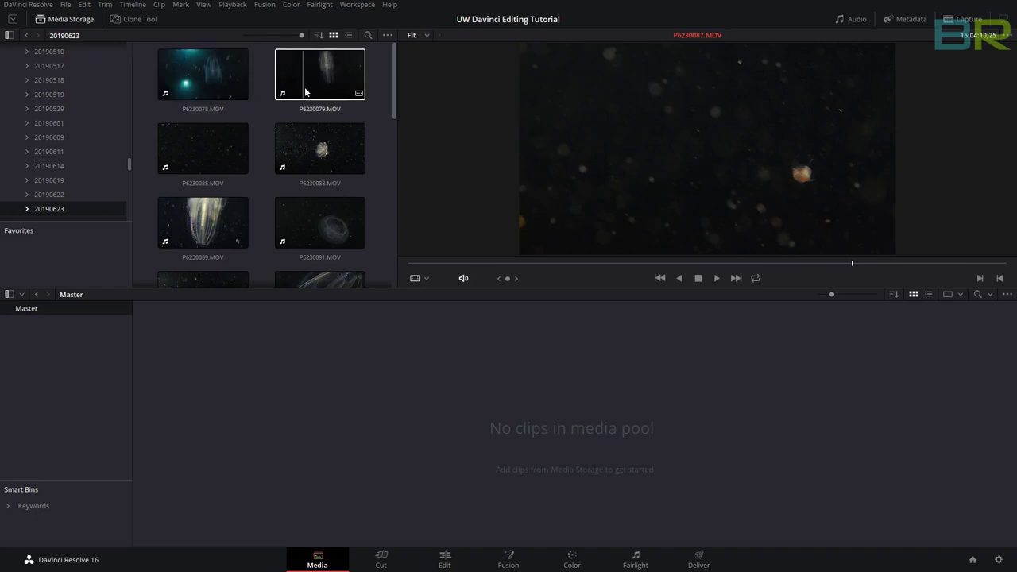
- Load the P6230078.MOV jellyfish clip into the viewer and scroll the clip list
left_click(240, 87)
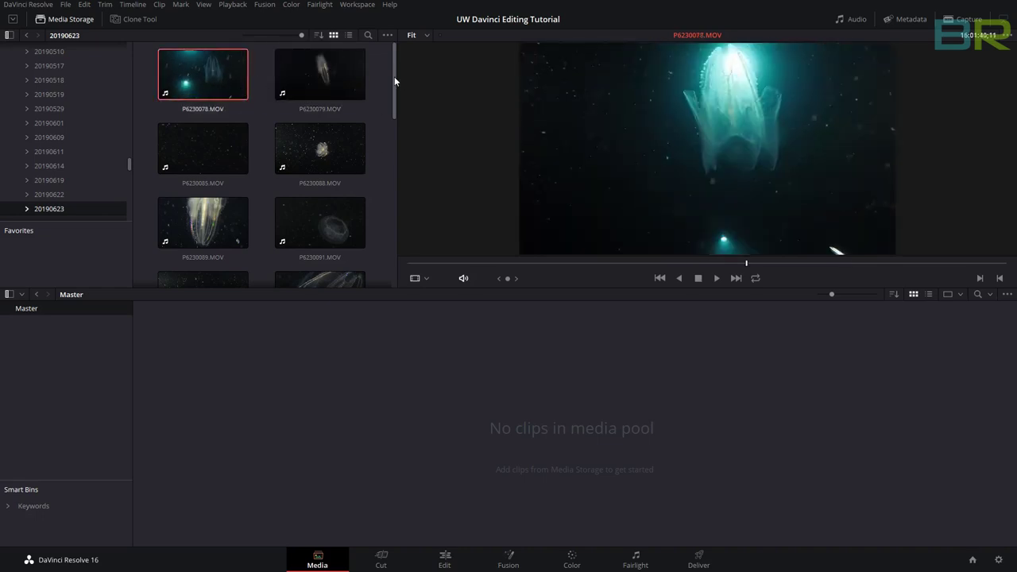
mouse_move(394, 76)
left_mouse_down()
mouse_move(409, 250)
mouse_move(398, 58)
left_mouse_up()
left_click_drag(54, 211, 102, 366)
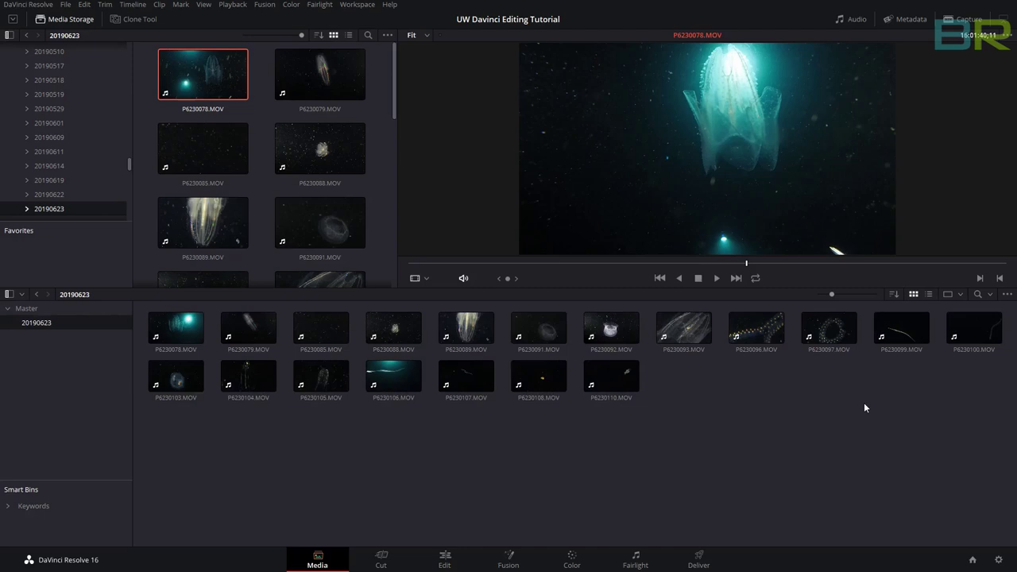
left_click_drag(983, 410, 148, 312)
left_click(37, 312)
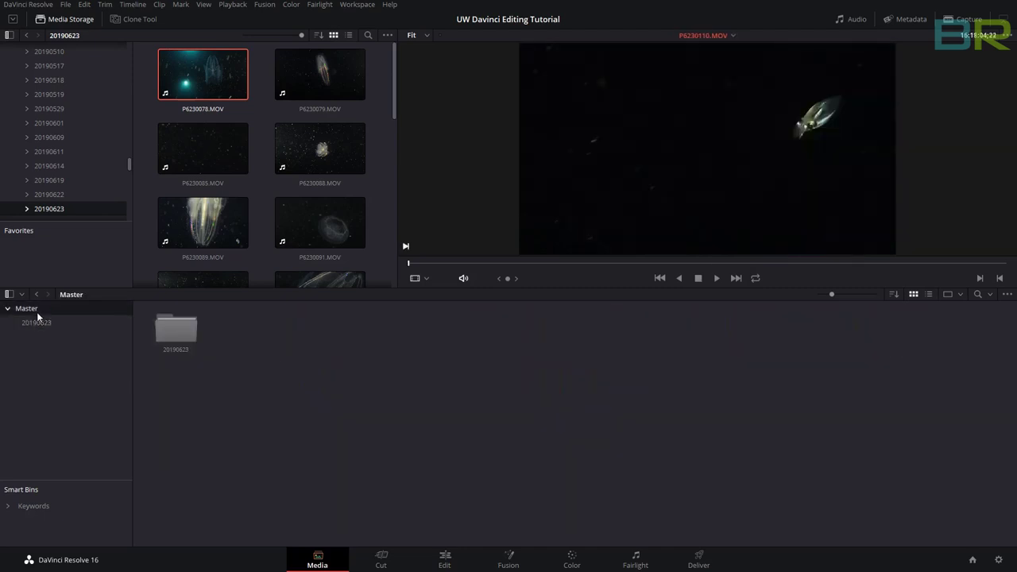
right_click(182, 331)
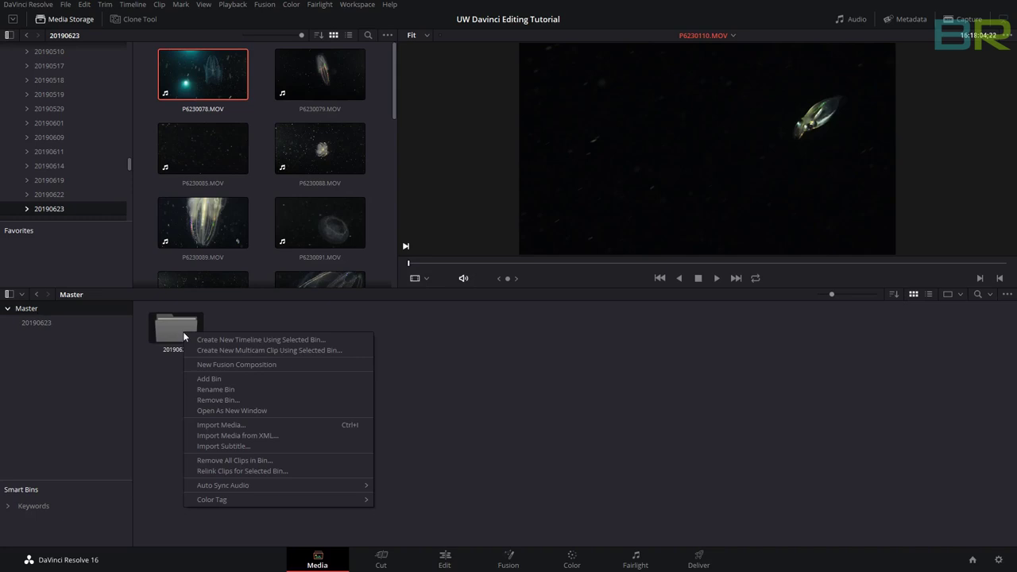
left_click(245, 397)
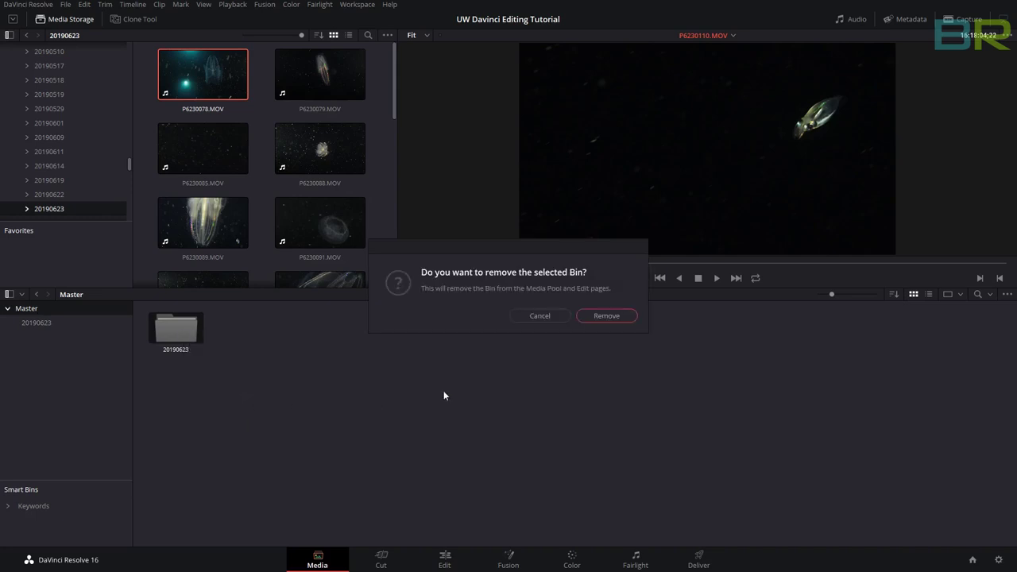
left_click(609, 315)
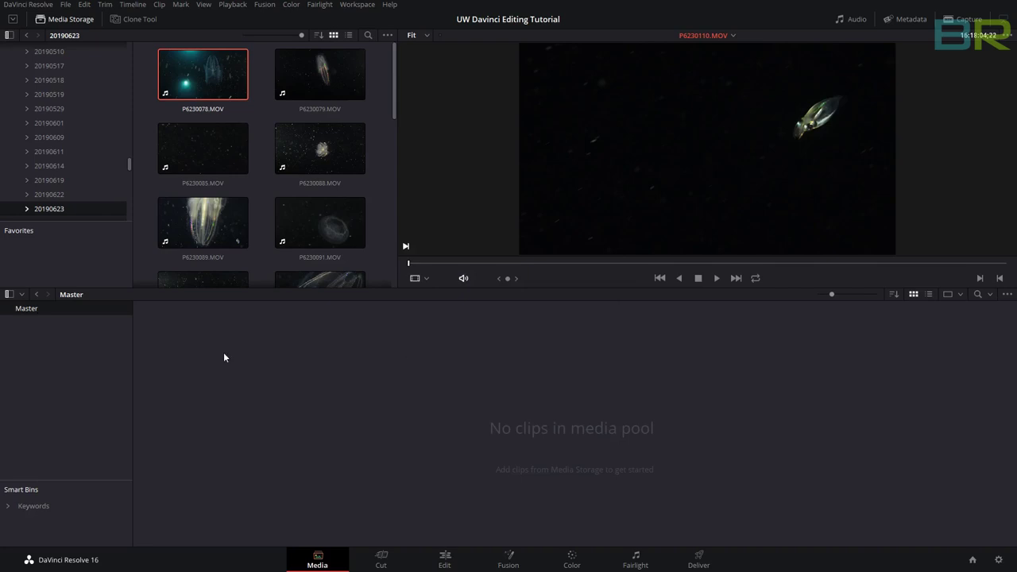
- Add a new bin under Master named 'Blackwater'
right_click(62, 346)
left_click(77, 346)
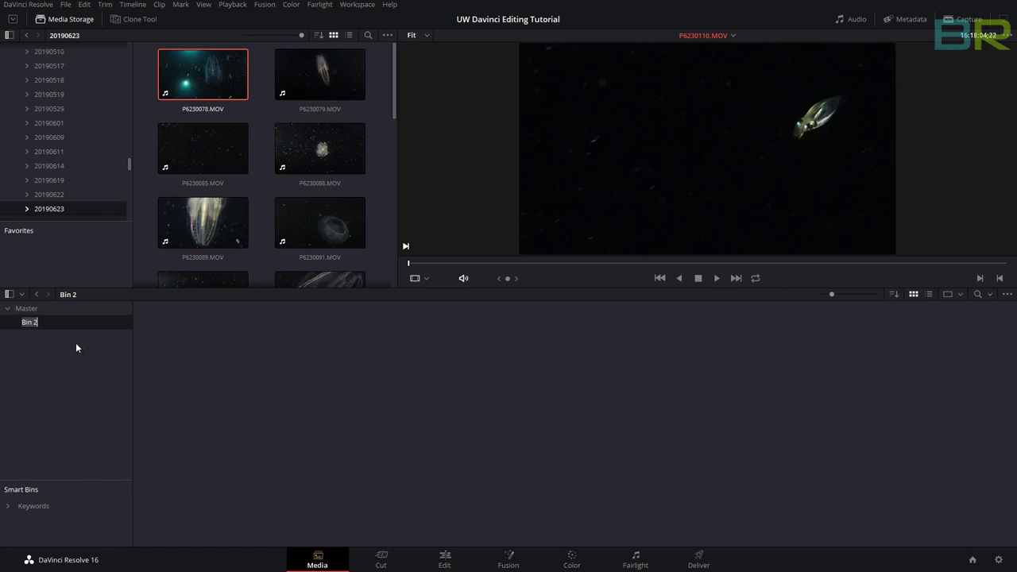
type("Blackwater")
key("Return")
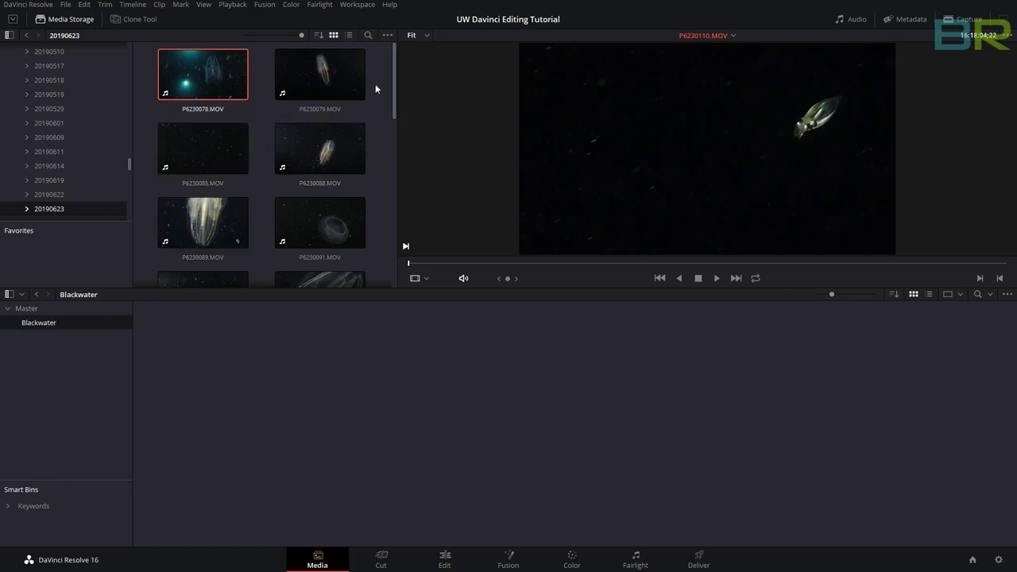
- Preview the jellyfish clips P6230091 and P6230092 and drag both into Blackwater
left_click_drag(394, 64, 399, 100)
left_click(333, 106)
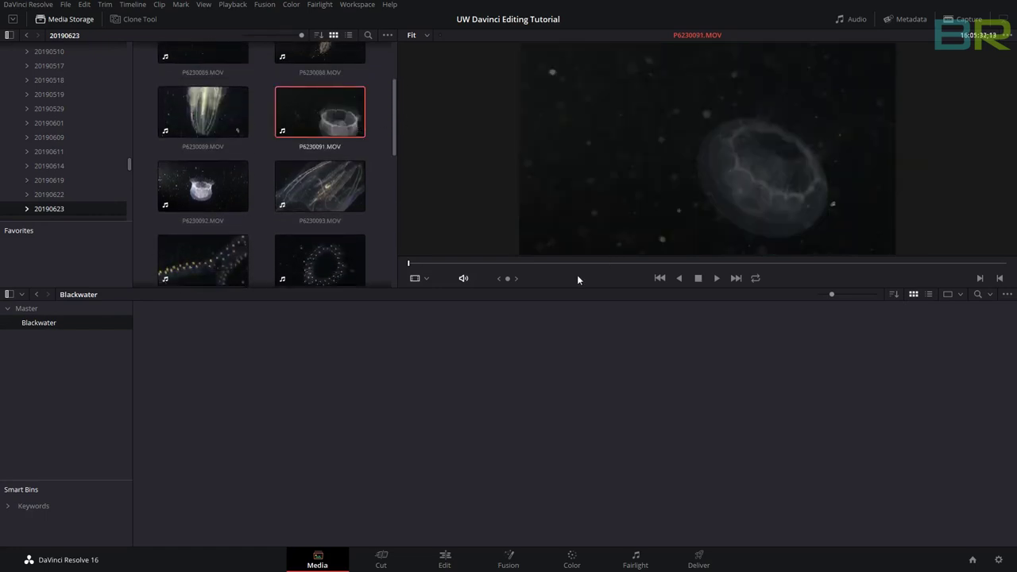
left_click_drag(466, 268, 892, 265)
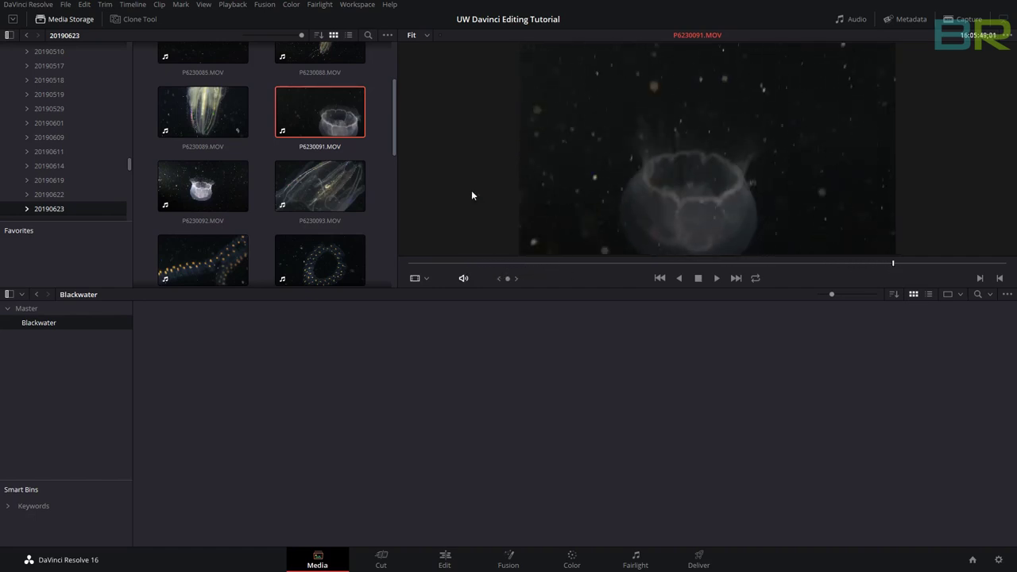
left_click_drag(325, 121, 43, 324)
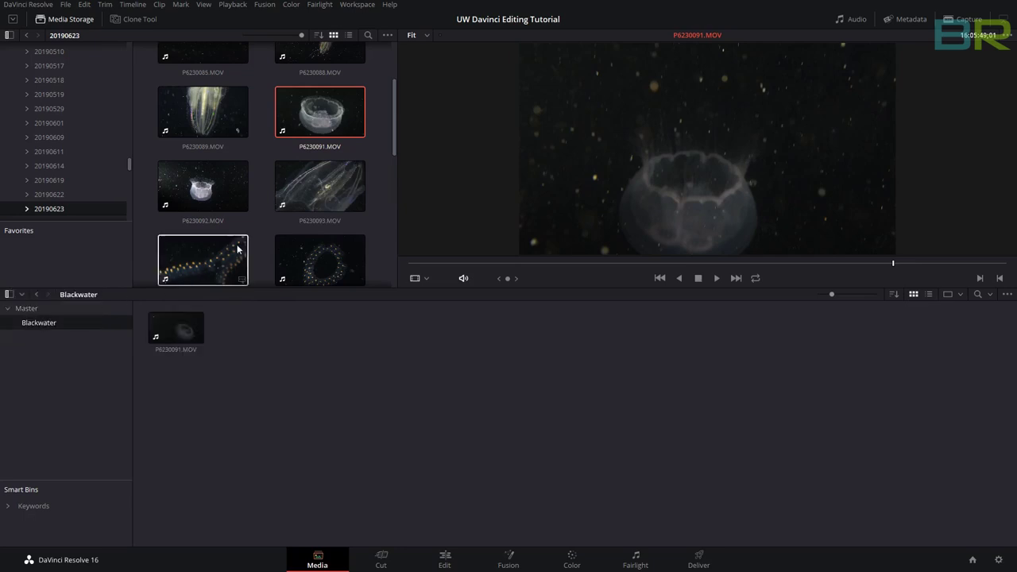
left_click(219, 173)
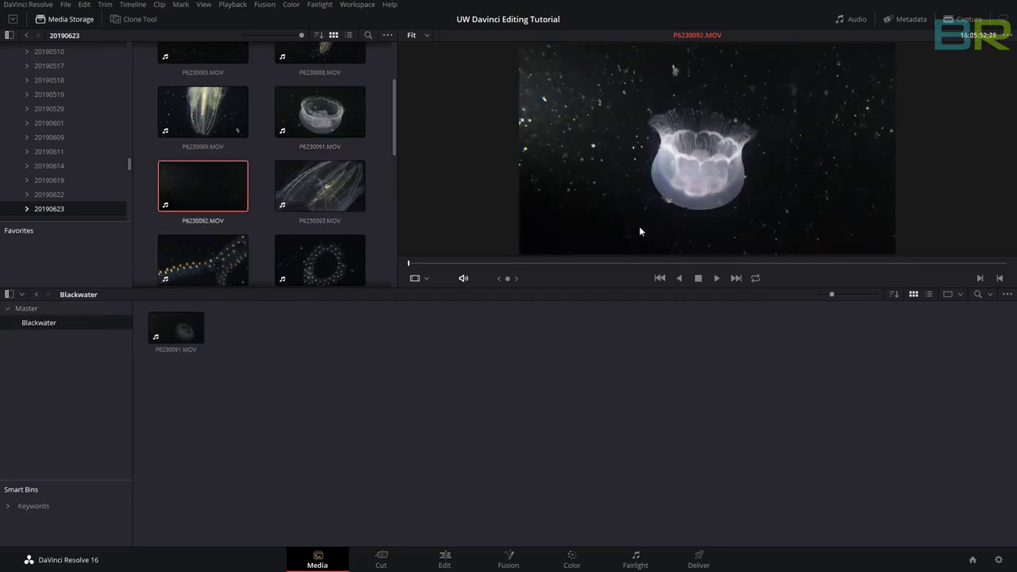
left_click_drag(469, 264, 902, 269)
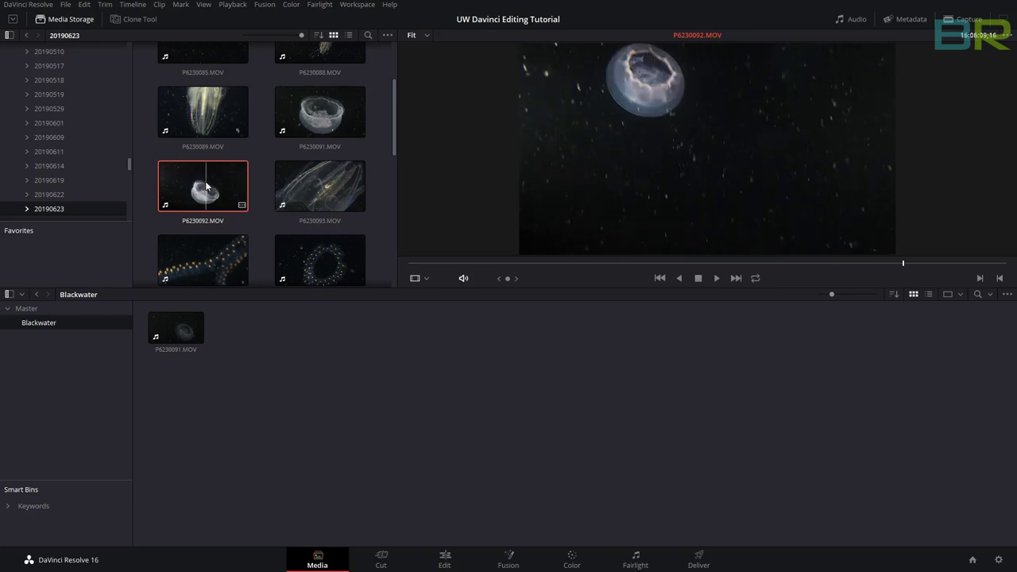
left_click_drag(219, 185, 70, 326)
- Preview the P6230110 squid clip and add it to the Blackwater bin
scroll(262, 198, "down", 10)
left_click(228, 232)
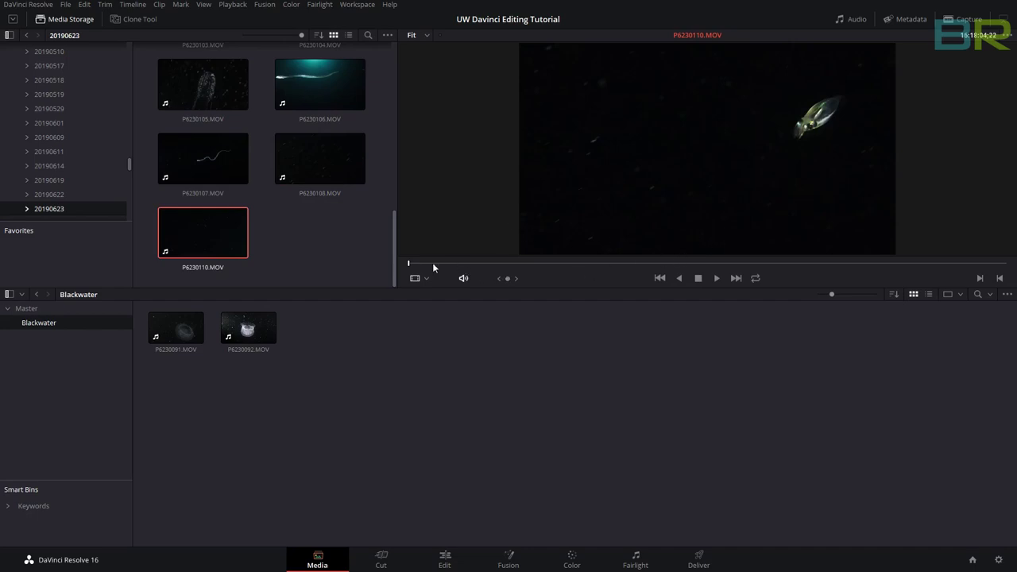
left_click_drag(477, 263, 543, 272)
key("space")
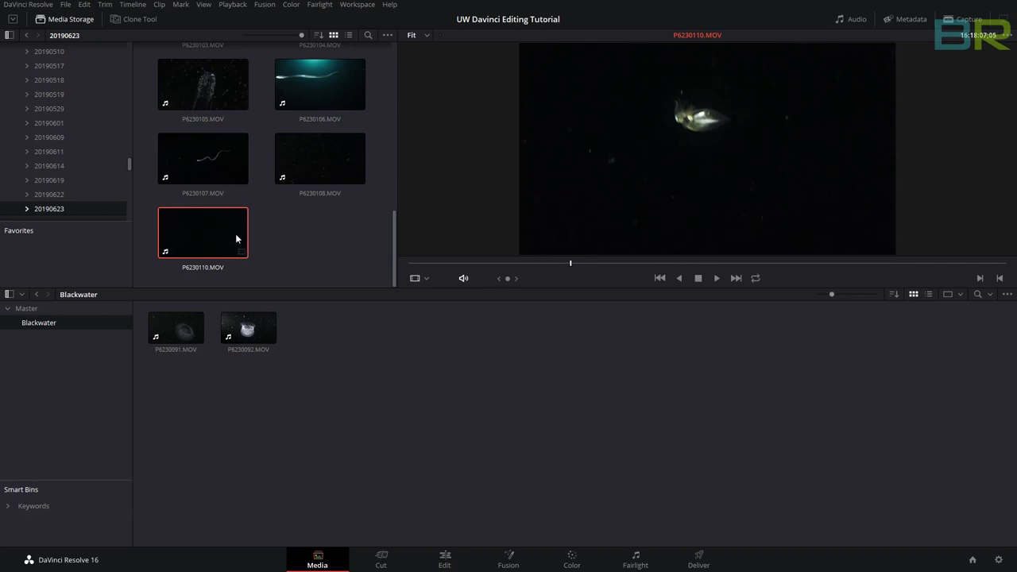
left_click_drag(218, 234, 361, 351)
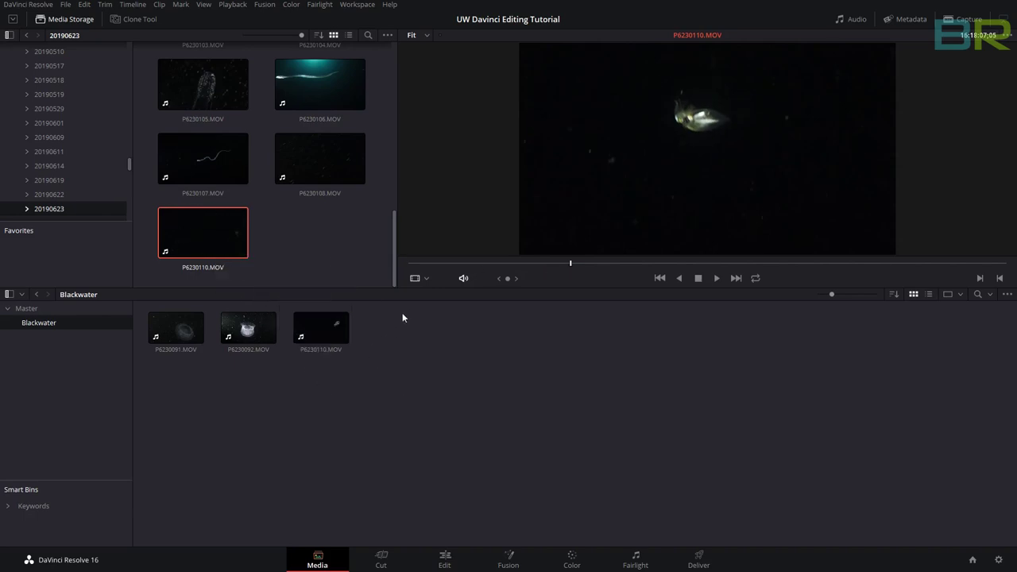
- Preview the P7200608_0027 mantis shrimp clip and add a new bin for the day dives
scroll(125, 166, "down", 5)
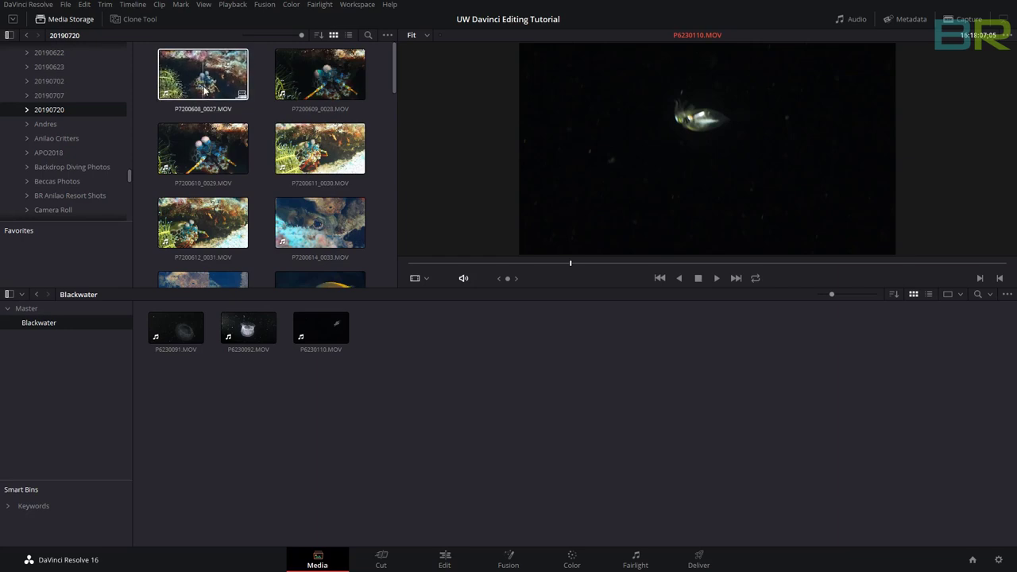
scroll(396, 84, "down", 3)
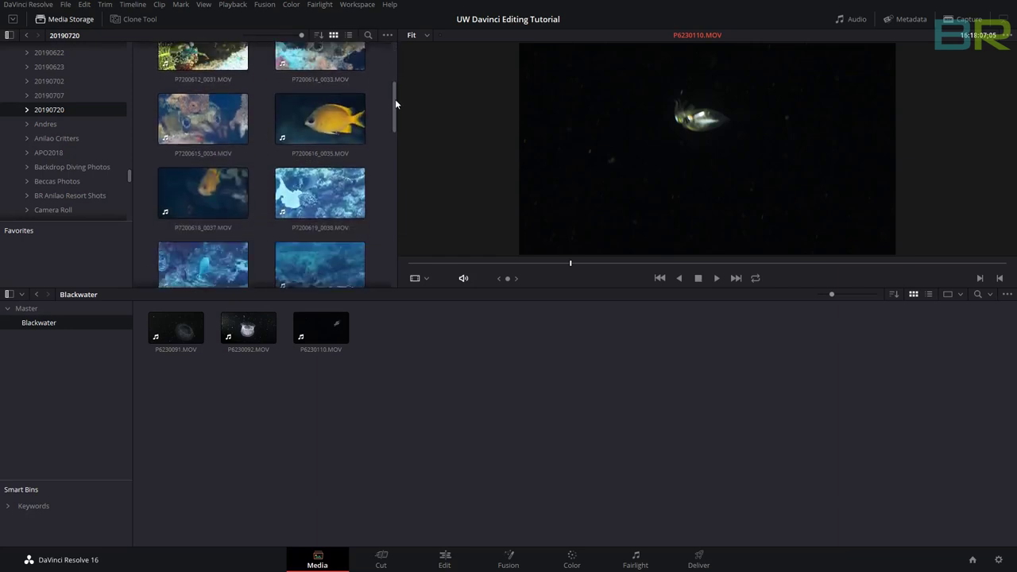
scroll(394, 98, "up", 3)
left_click(198, 70)
right_click(48, 372)
left_click(67, 379)
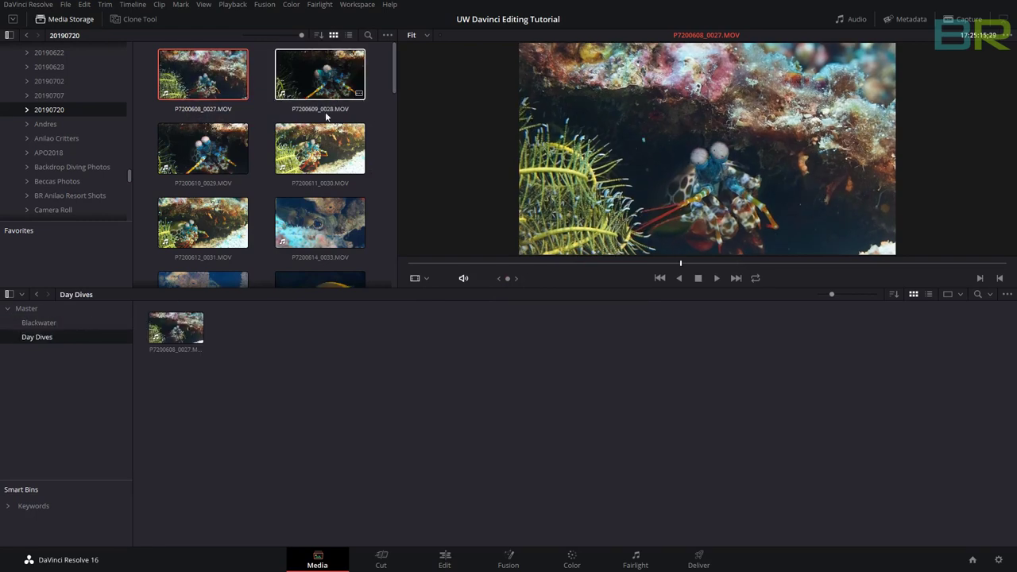
- Preview P7200609_0028 and P7200630_0049, then add P7200632_0051 to the Day Dives bin
left_click(322, 89)
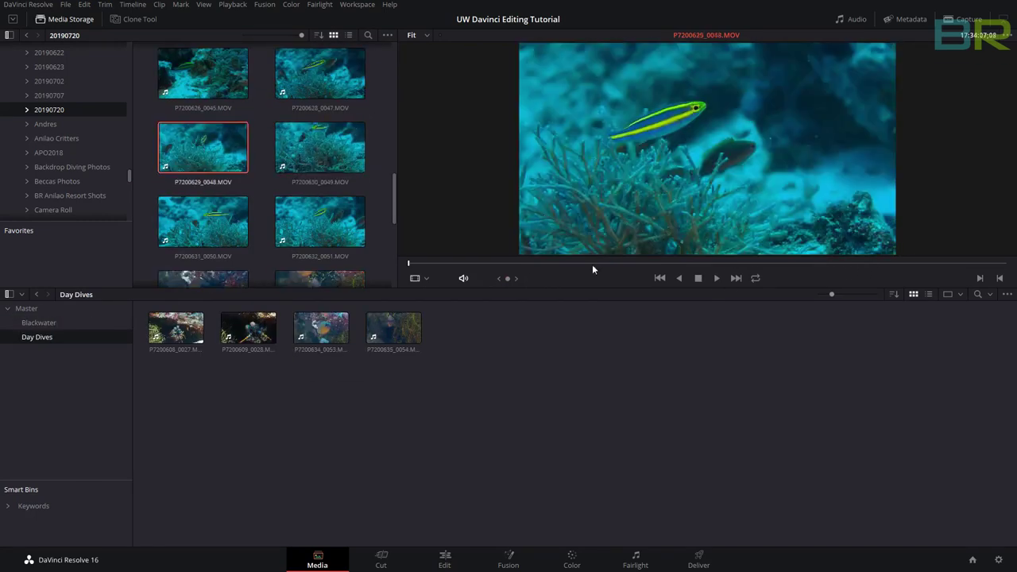
left_click_drag(592, 264, 878, 265)
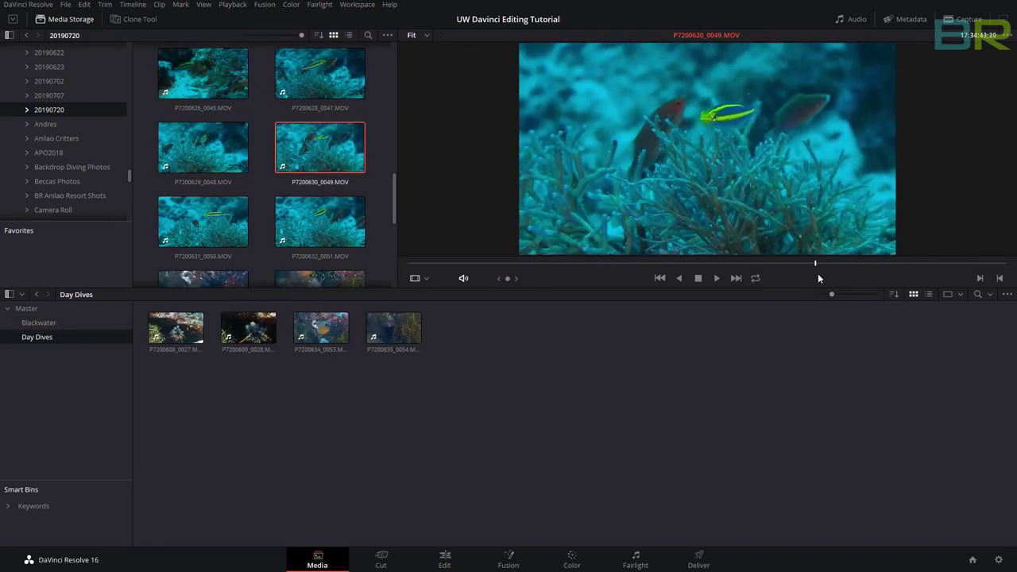
left_click_drag(819, 273, 586, 254)
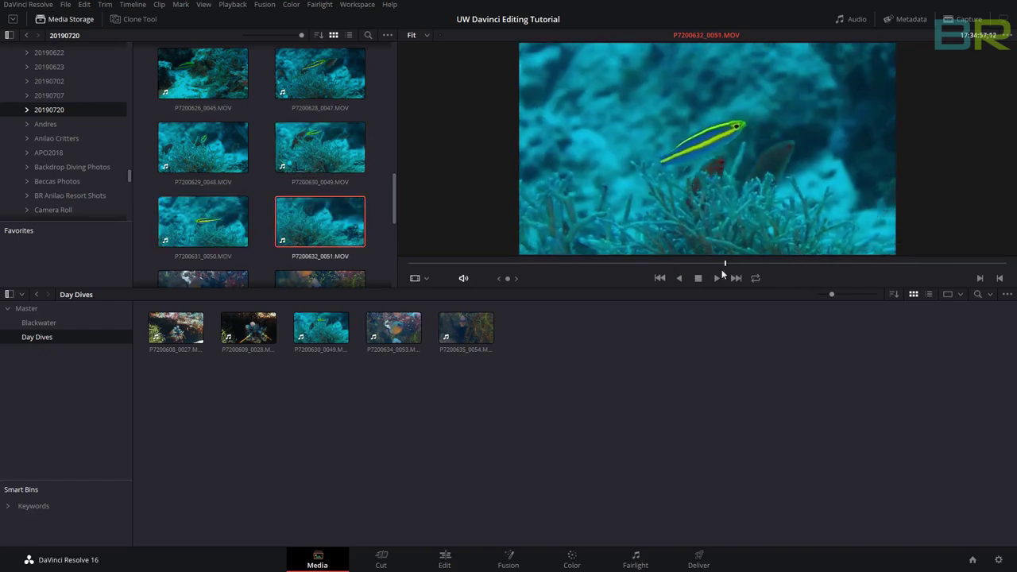
left_click_drag(319, 222, 385, 429)
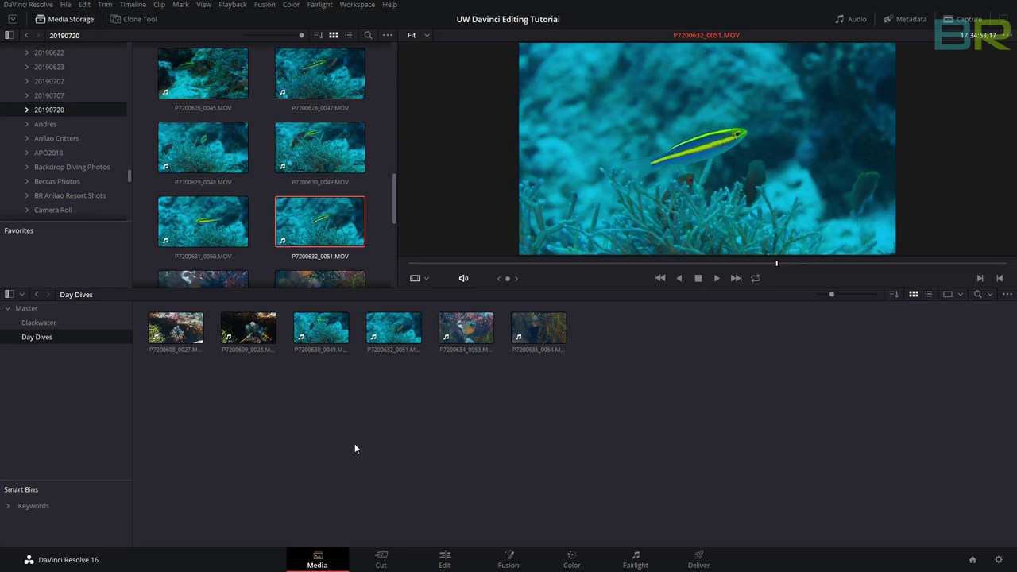
- Select Master in the bin list to see the Blackwater and Day Dives folders
left_click(31, 308)
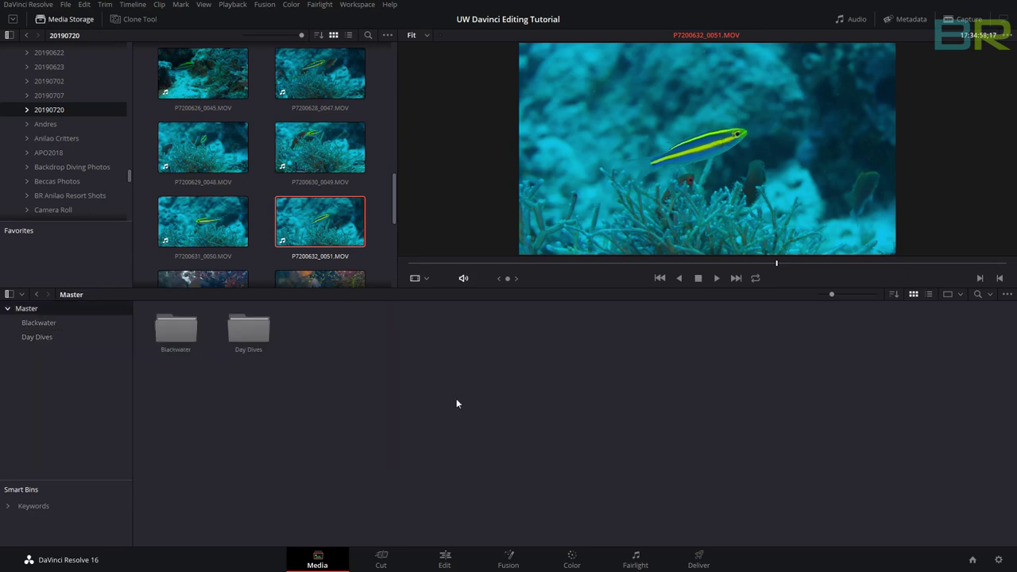